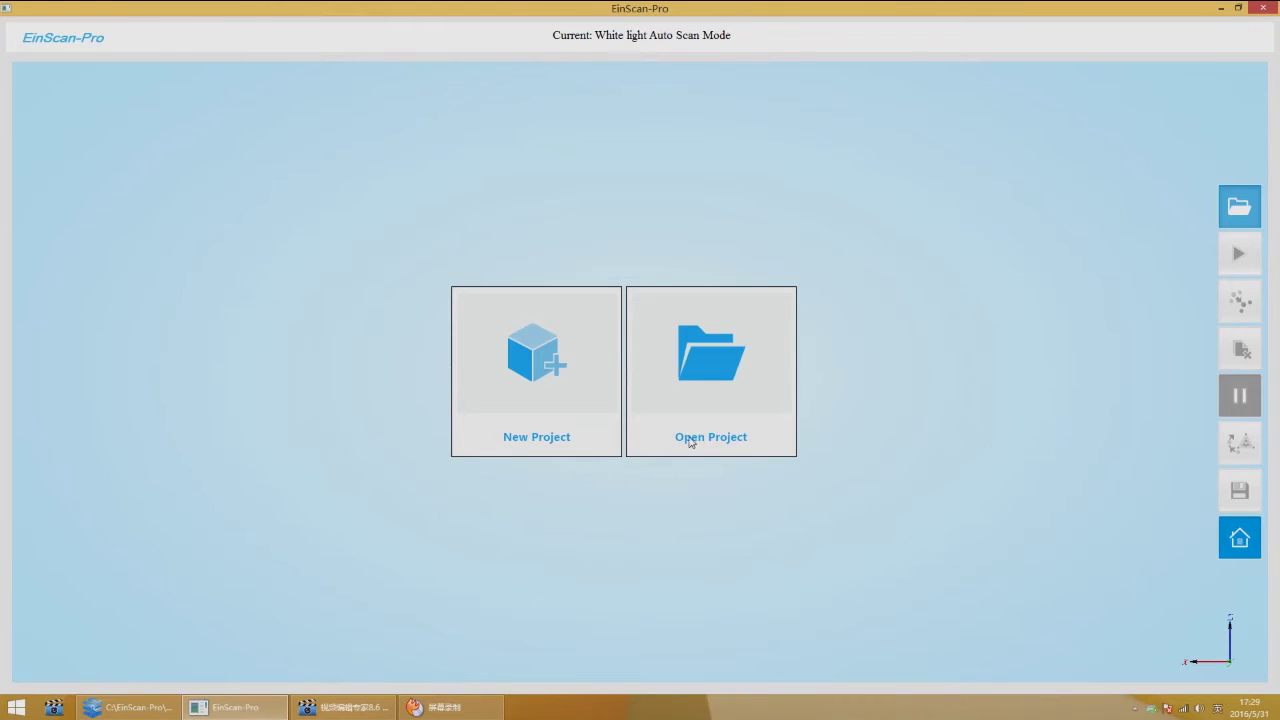
Create a new EinScan-Pro project named lion4
left_click(587, 371)
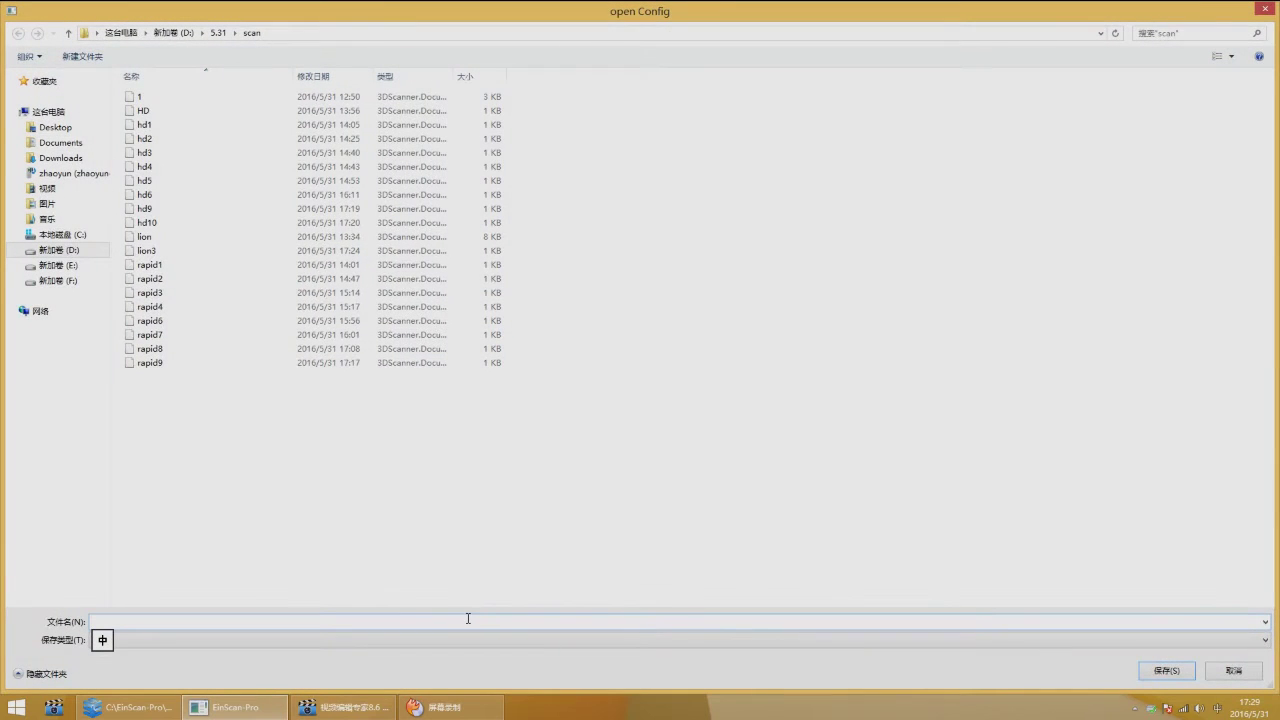
type("lion")
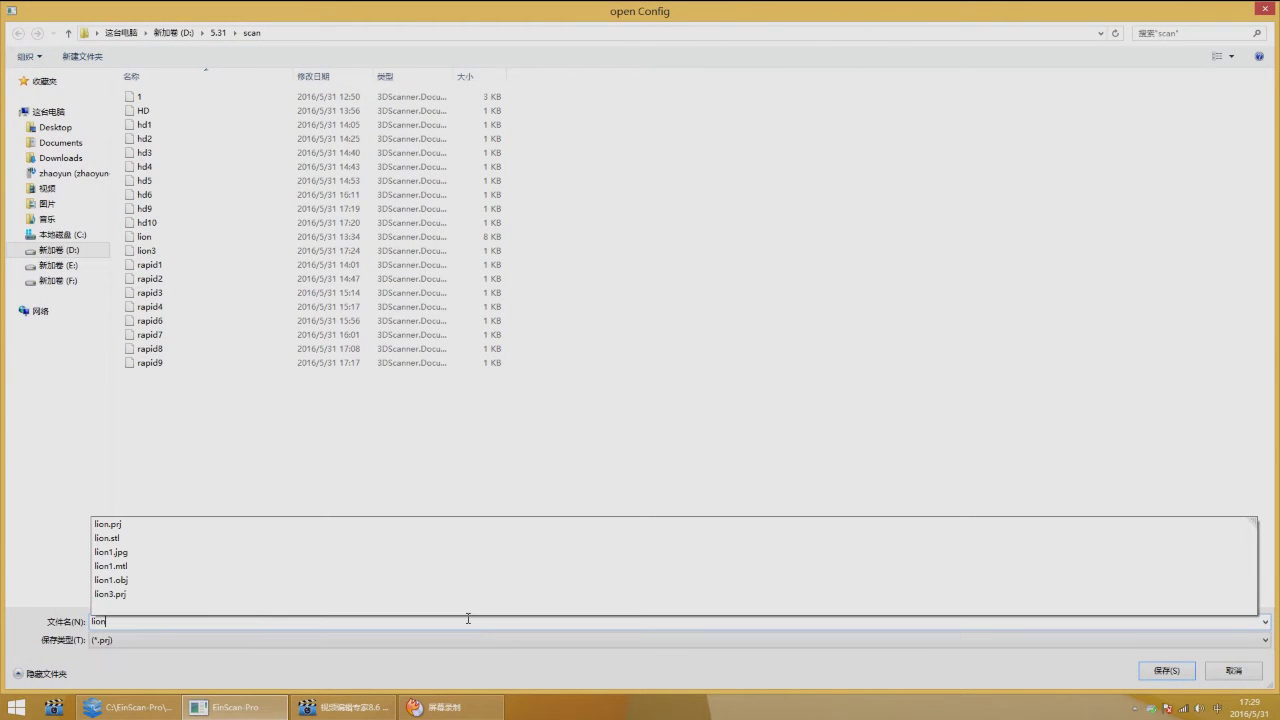
type("4")
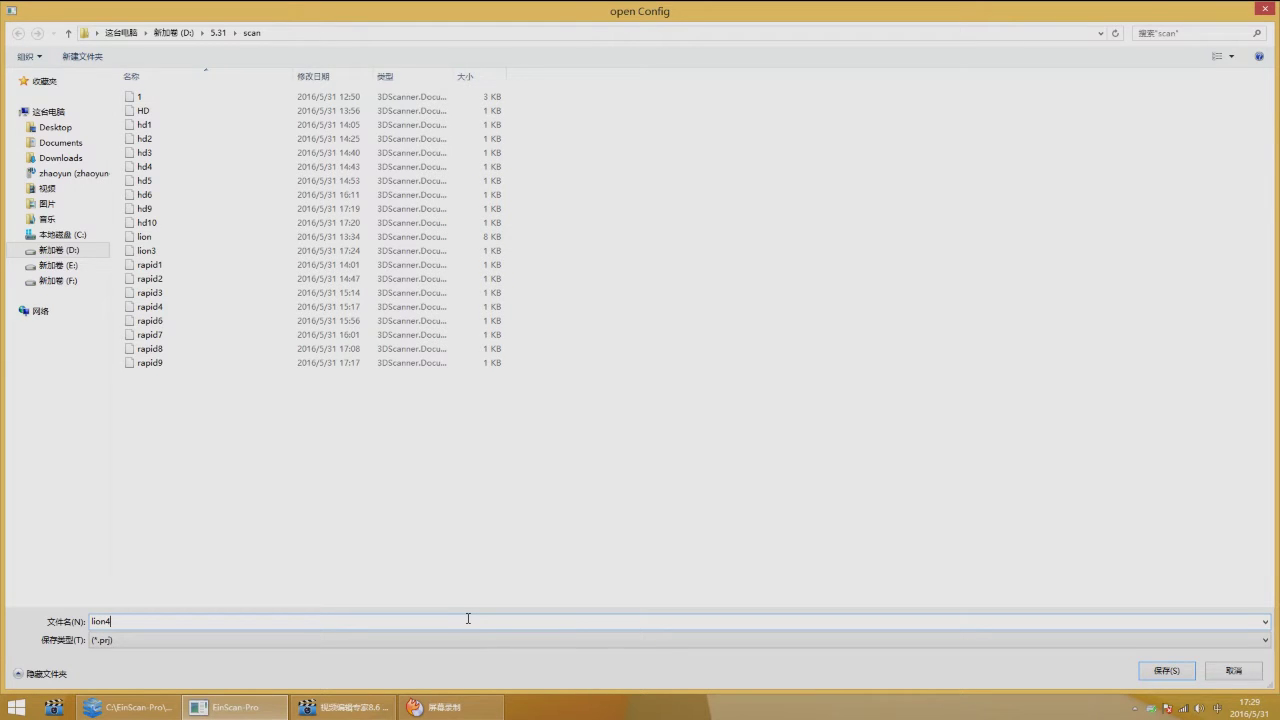
key("Return")
Choose the scan type and run the turntable scan of the Merlion figurine
left_click(719, 371)
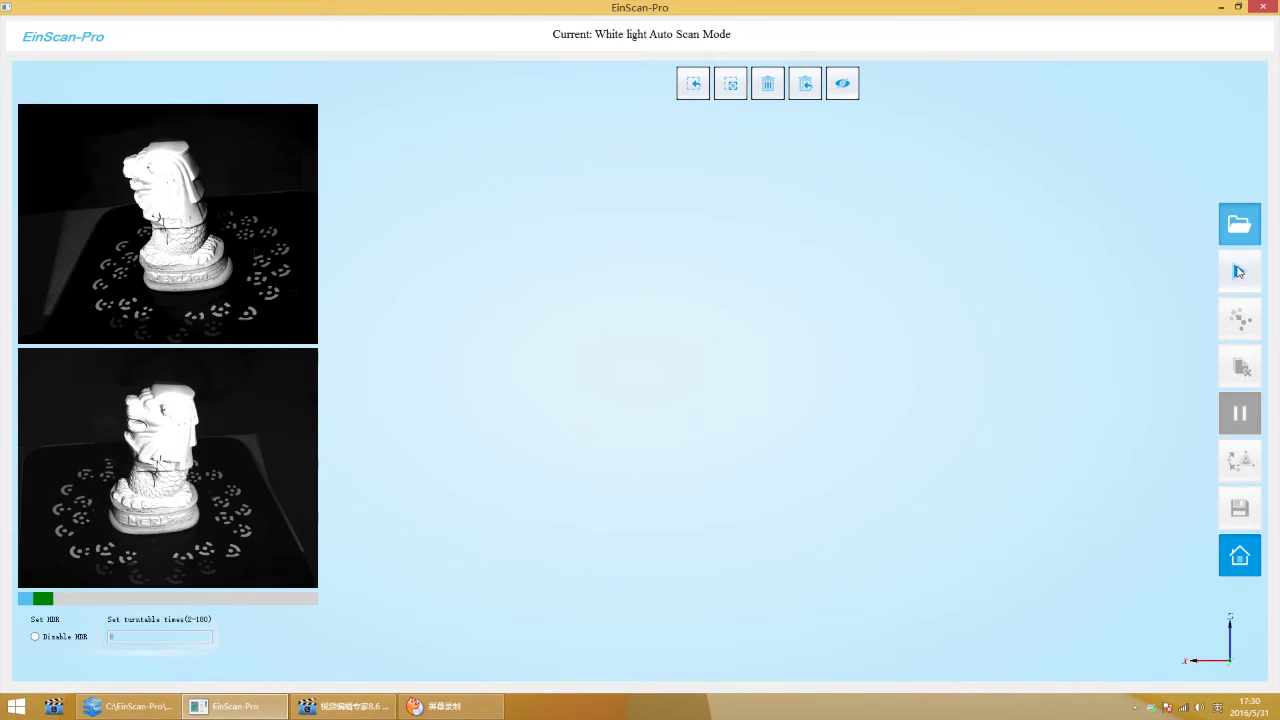
left_click(1238, 272)
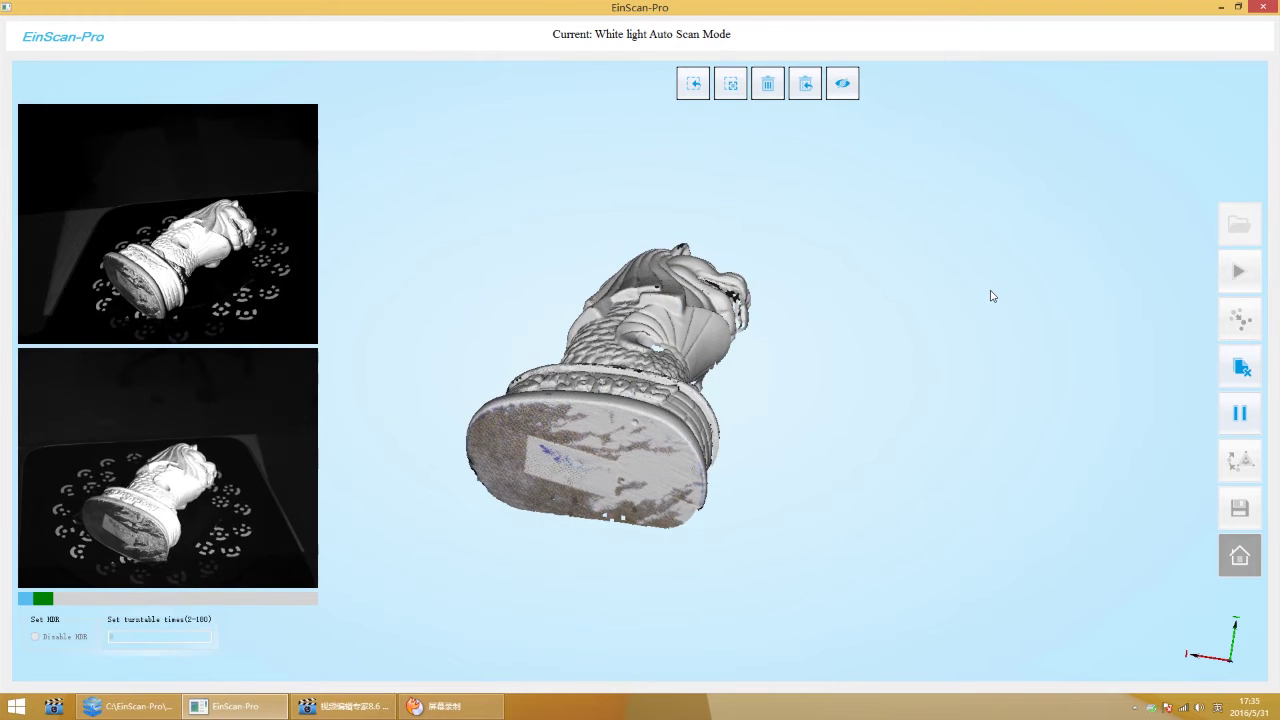
Turn the model to a frontal view and show two upright point-cloud previews
left_click_drag(597, 416, 1024, 391)
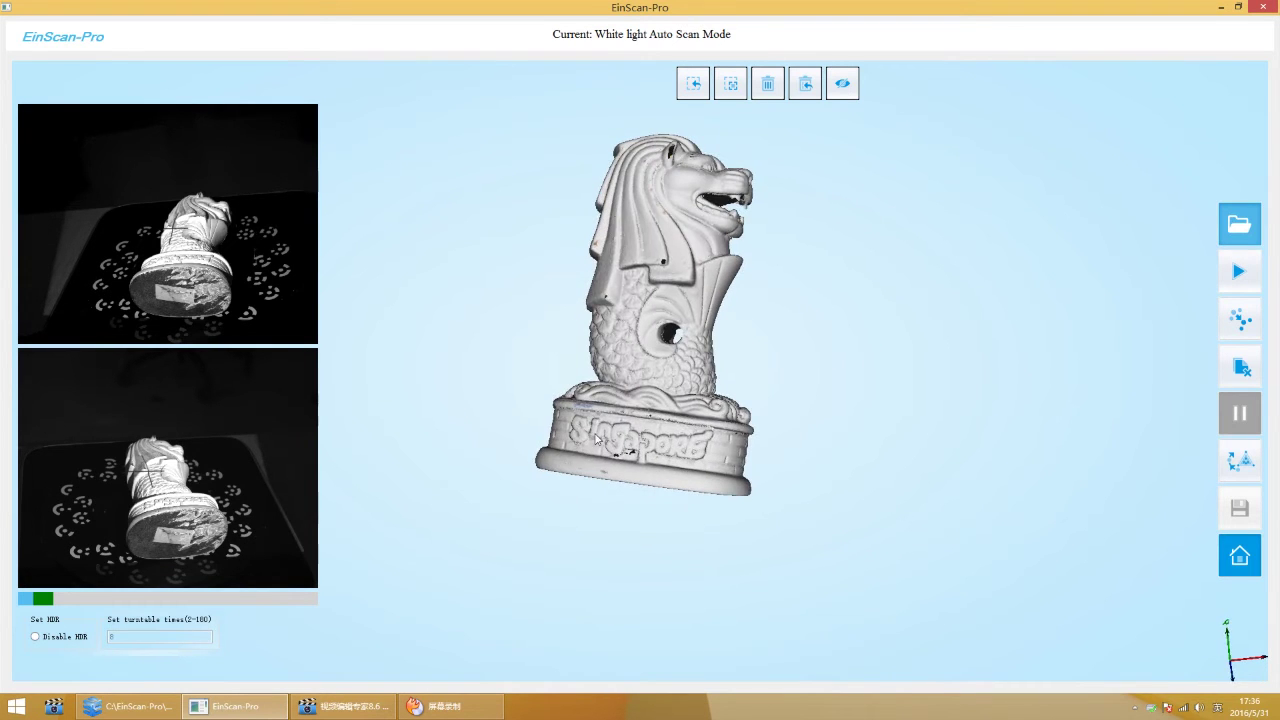
left_click(1240, 323)
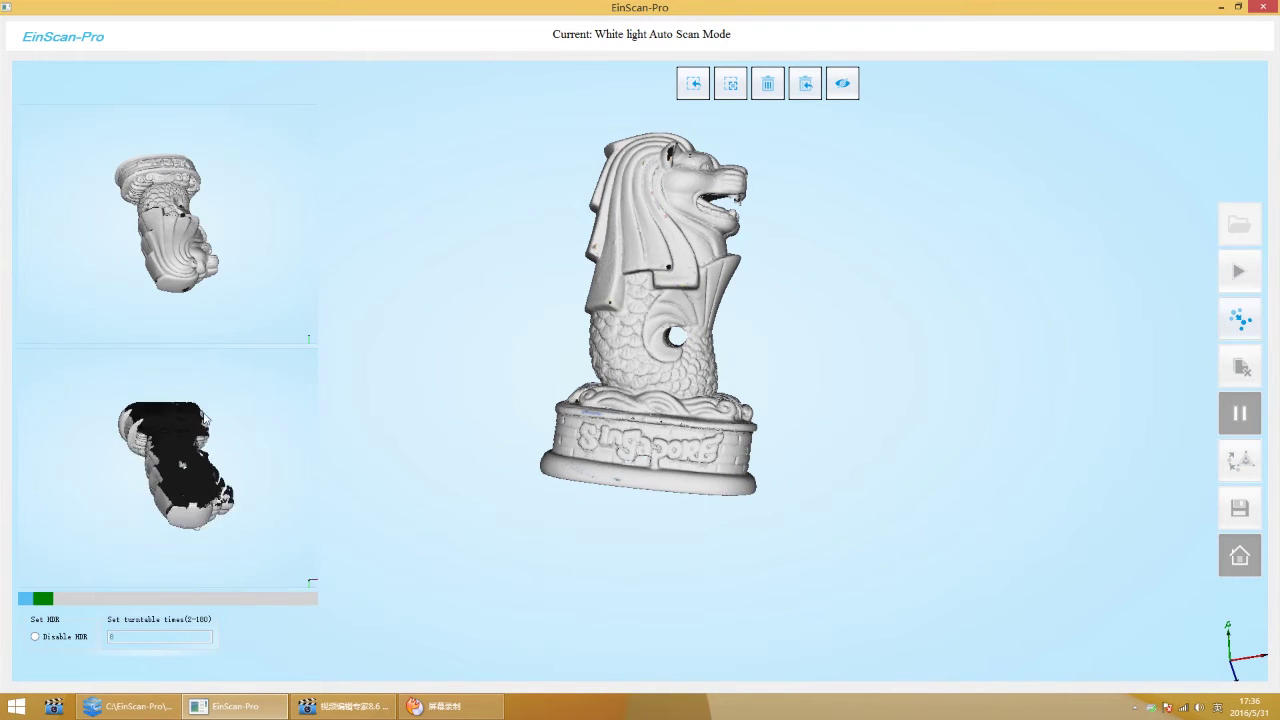
right_click_drag(197, 502, 191, 450)
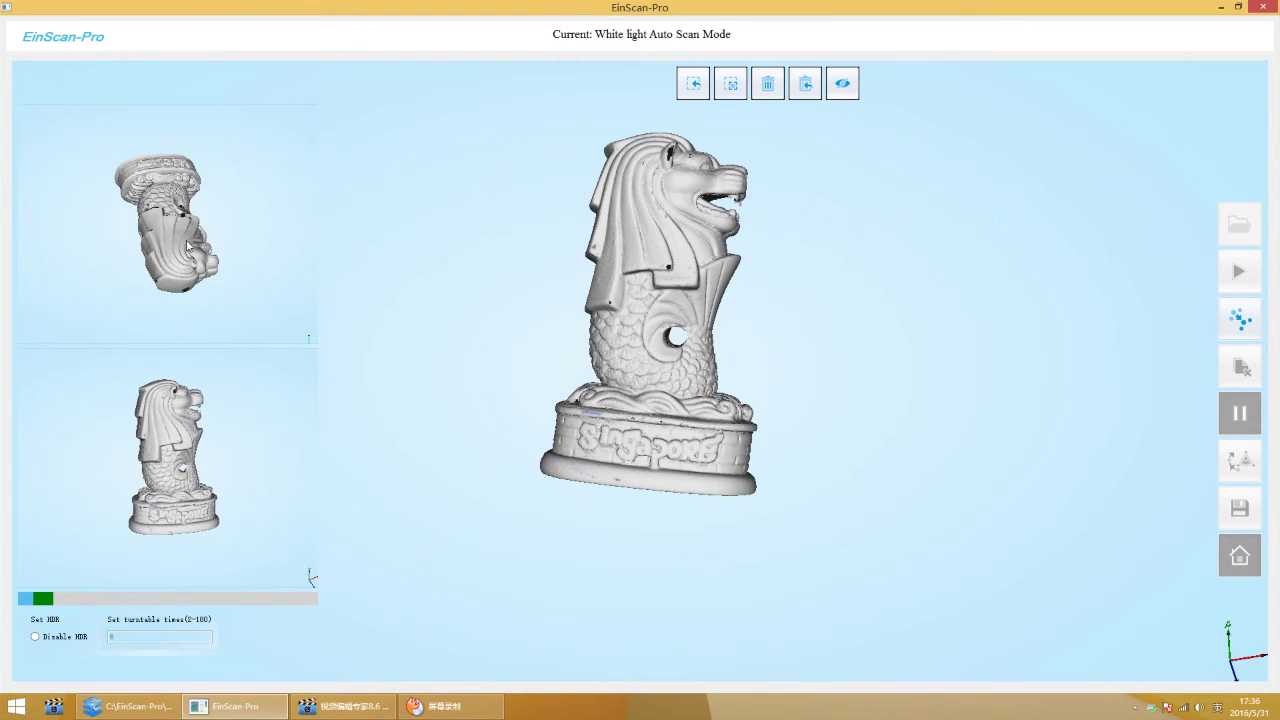
right_click_drag(185, 245, 170, 168)
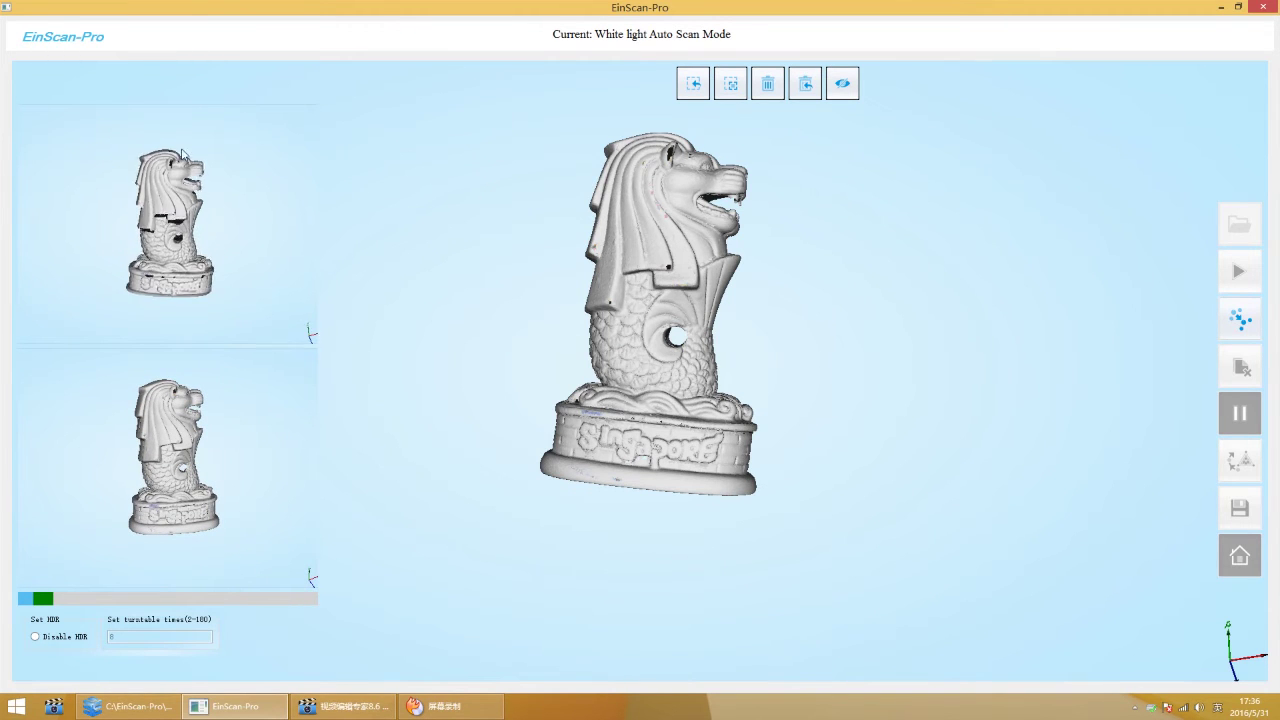
Zoom and centre both preview panels on the Merlion's head
scroll(162, 178, "up", 2)
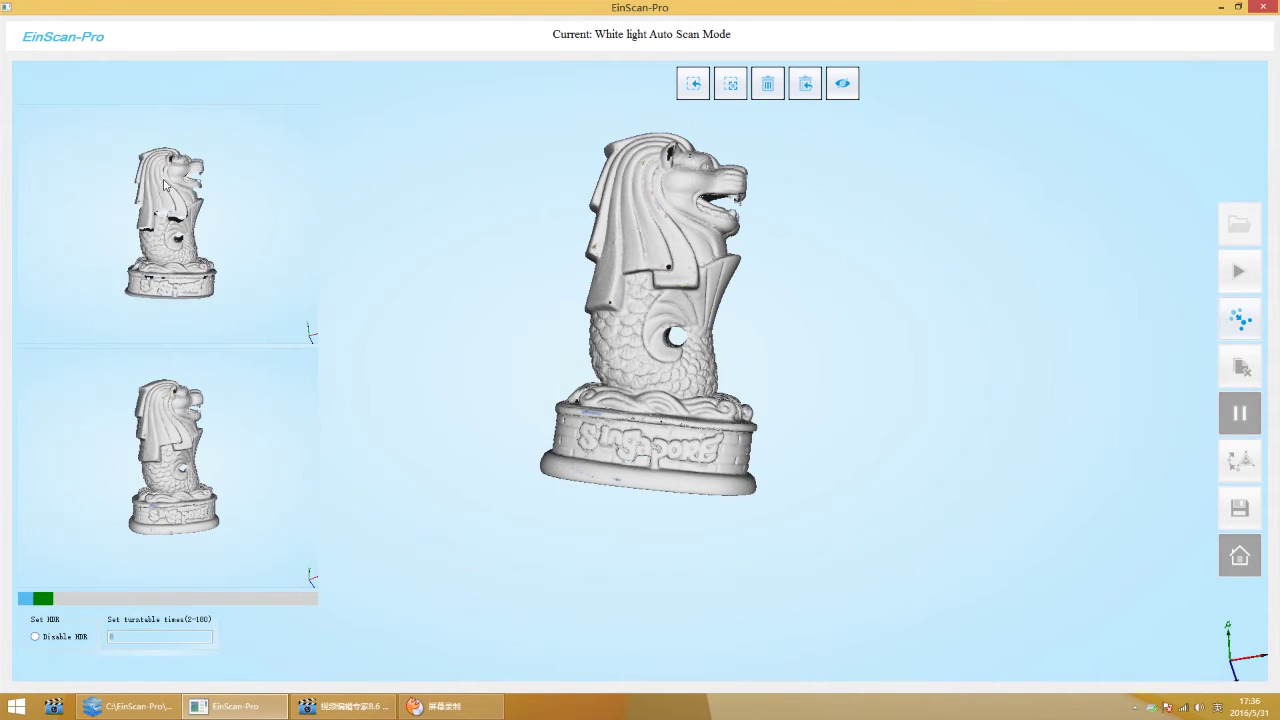
scroll(162, 178, "up", 2)
scroll(185, 180, "up", 2)
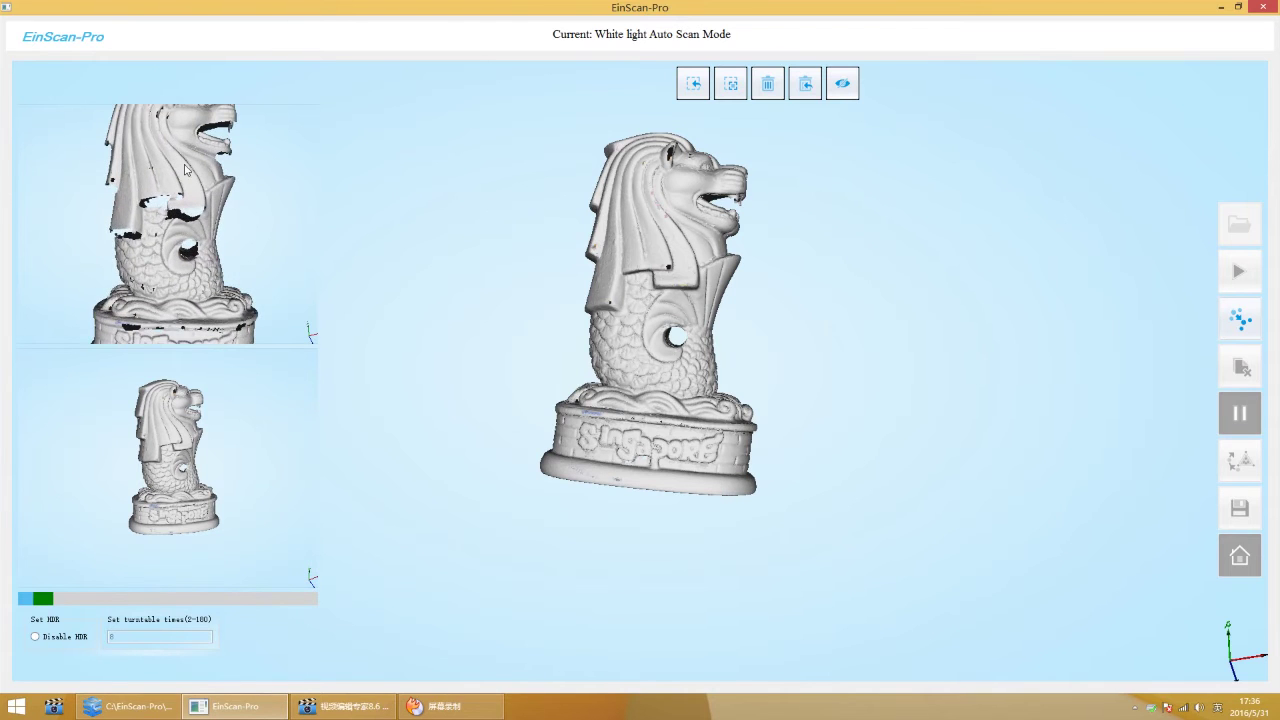
middle_click_drag(185, 182, 180, 245)
scroll(176, 425, "up", 1)
scroll(176, 425, "up", 1)
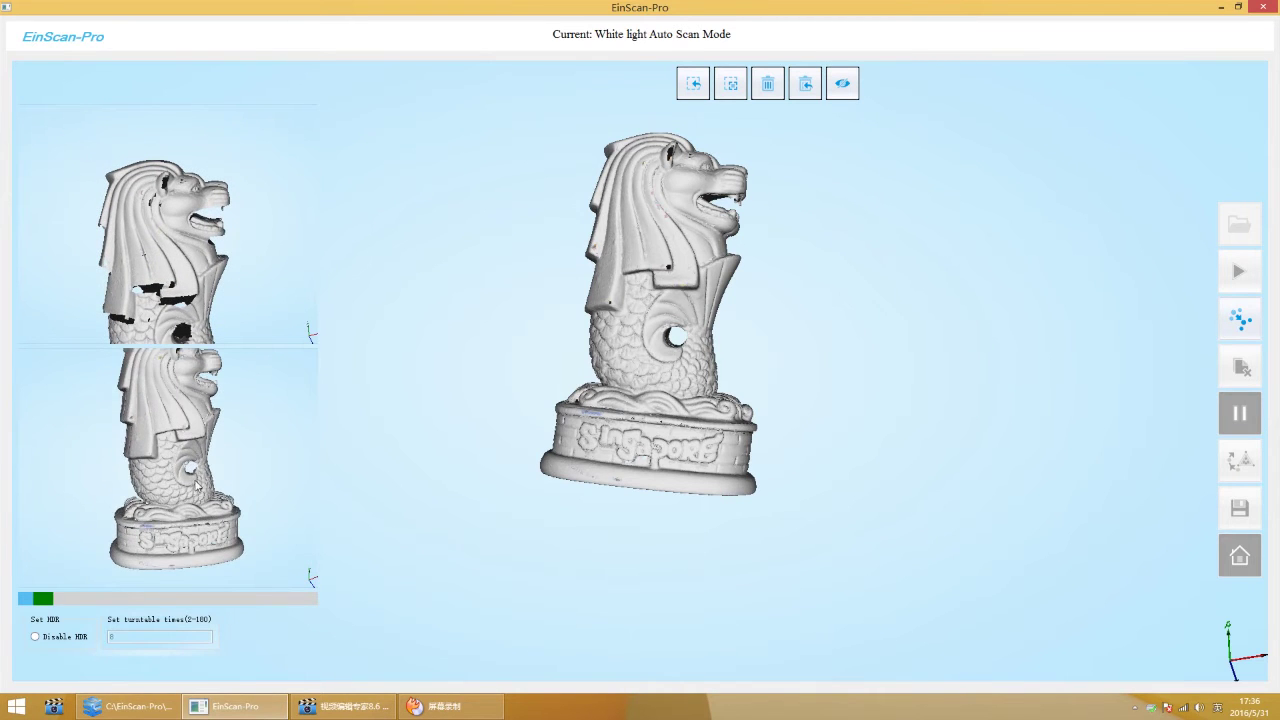
scroll(178, 410, "up", 1)
scroll(182, 390, "up", 1)
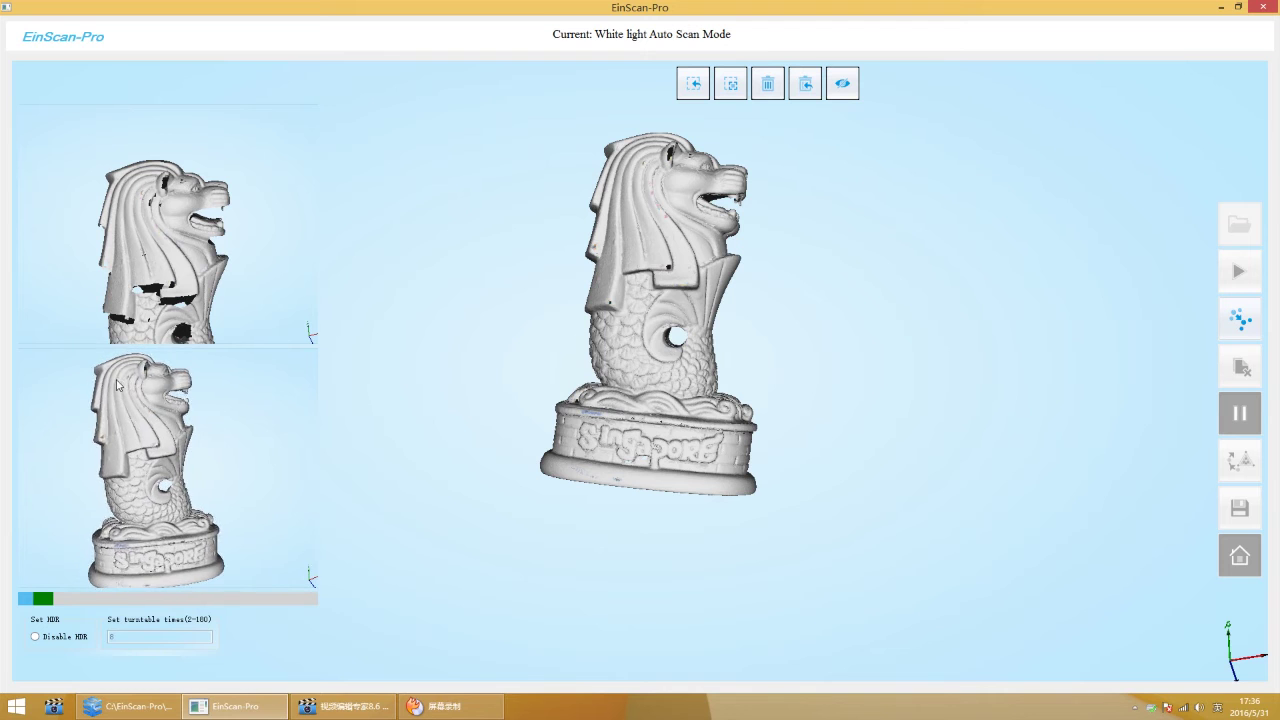
scroll(139, 393, "up", 1)
scroll(149, 393, "up", 1)
middle_click_drag(149, 393, 162, 494)
left_click_drag(162, 494, 140, 477)
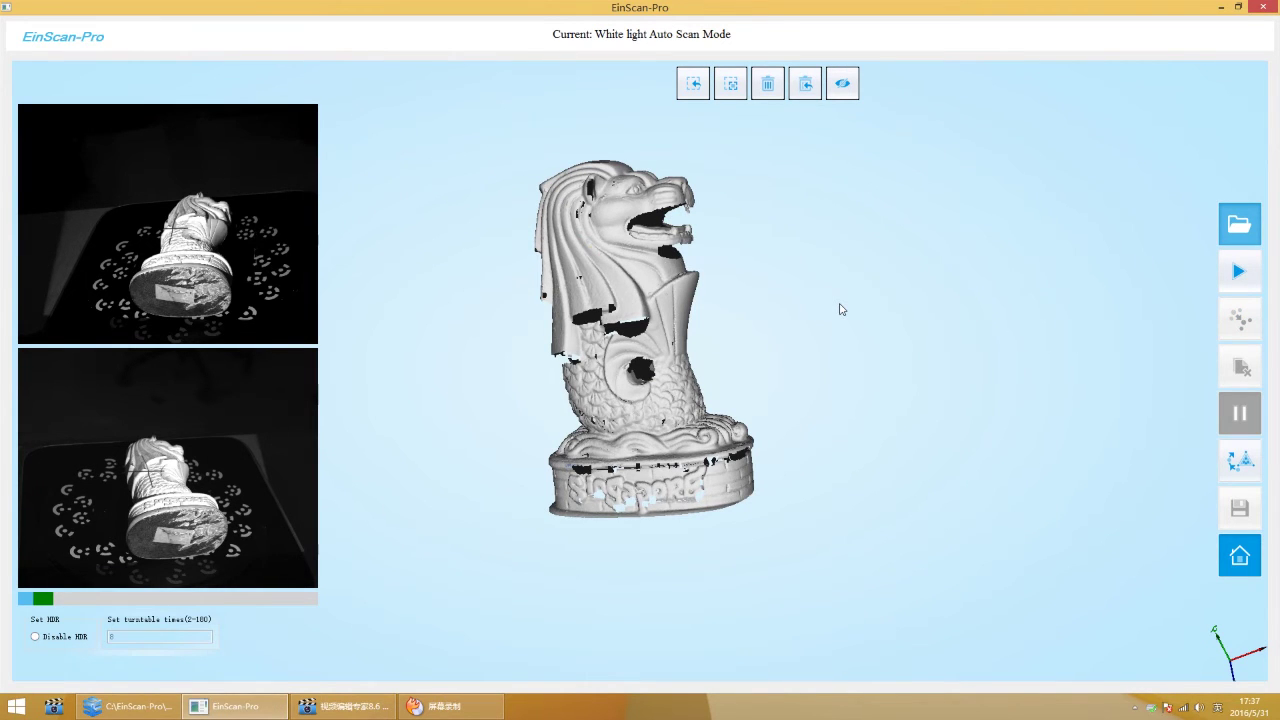
Mark the right part of the base, delete it, then undo the deletion
left_click_drag(650, 410, 758, 520, "shift")
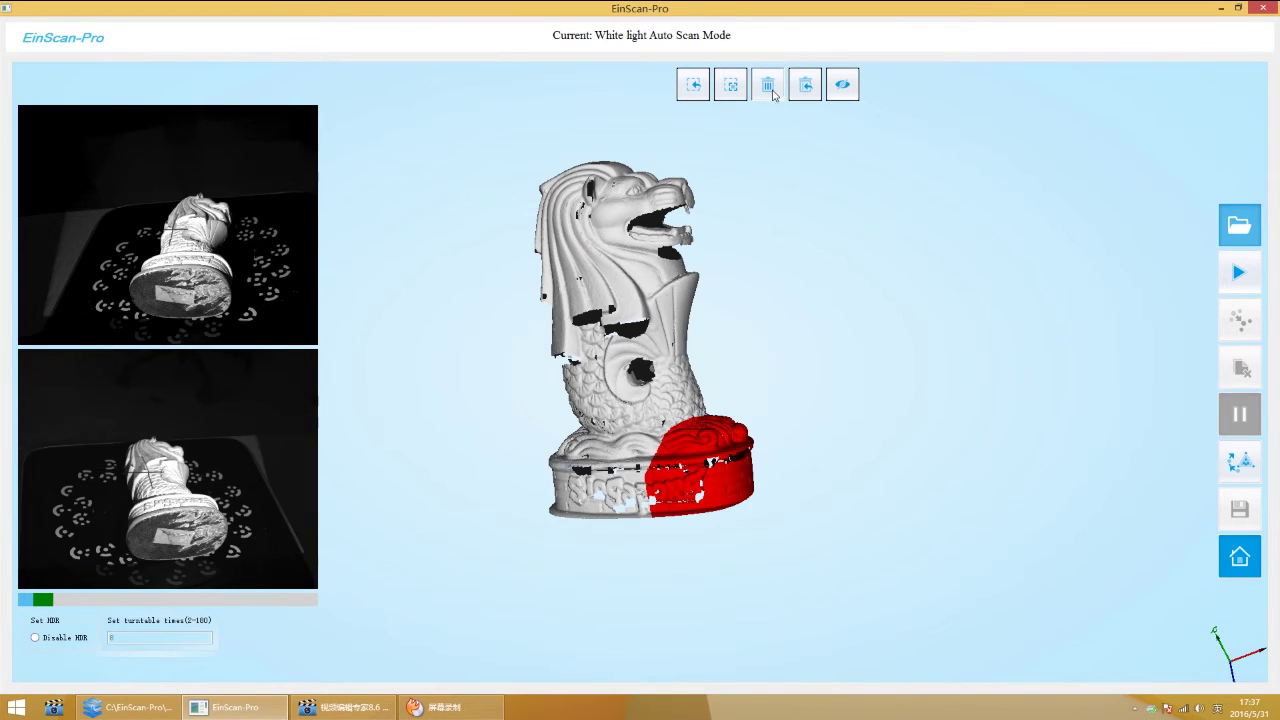
left_click(768, 86)
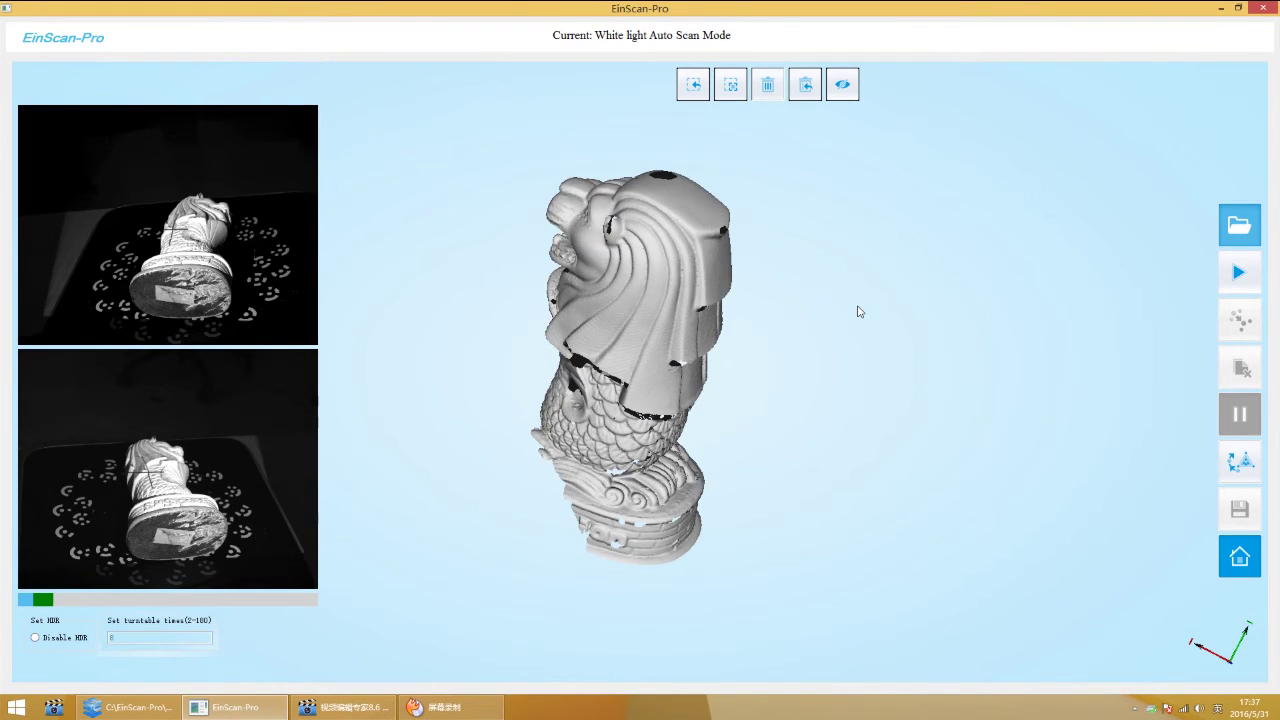
left_click(807, 90)
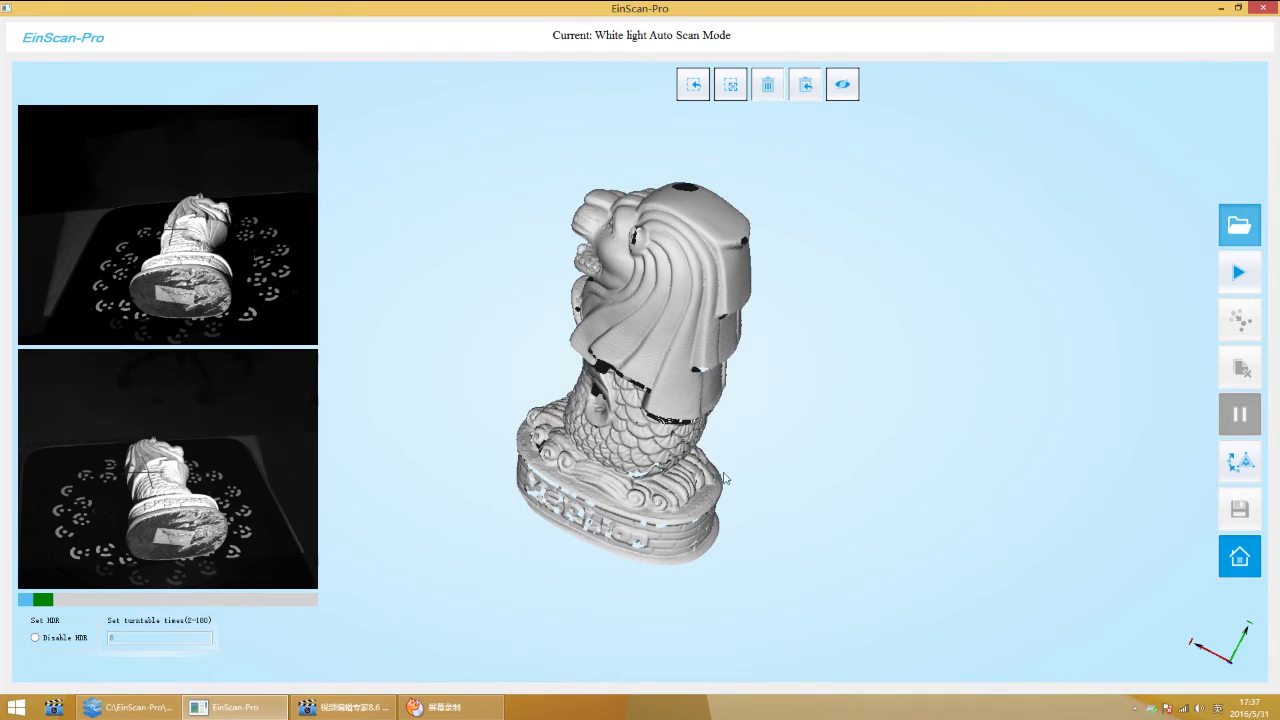
Mark the base again, invert the marking, then clear all marking
left_click_drag(679, 628, 652, 565, "shift")
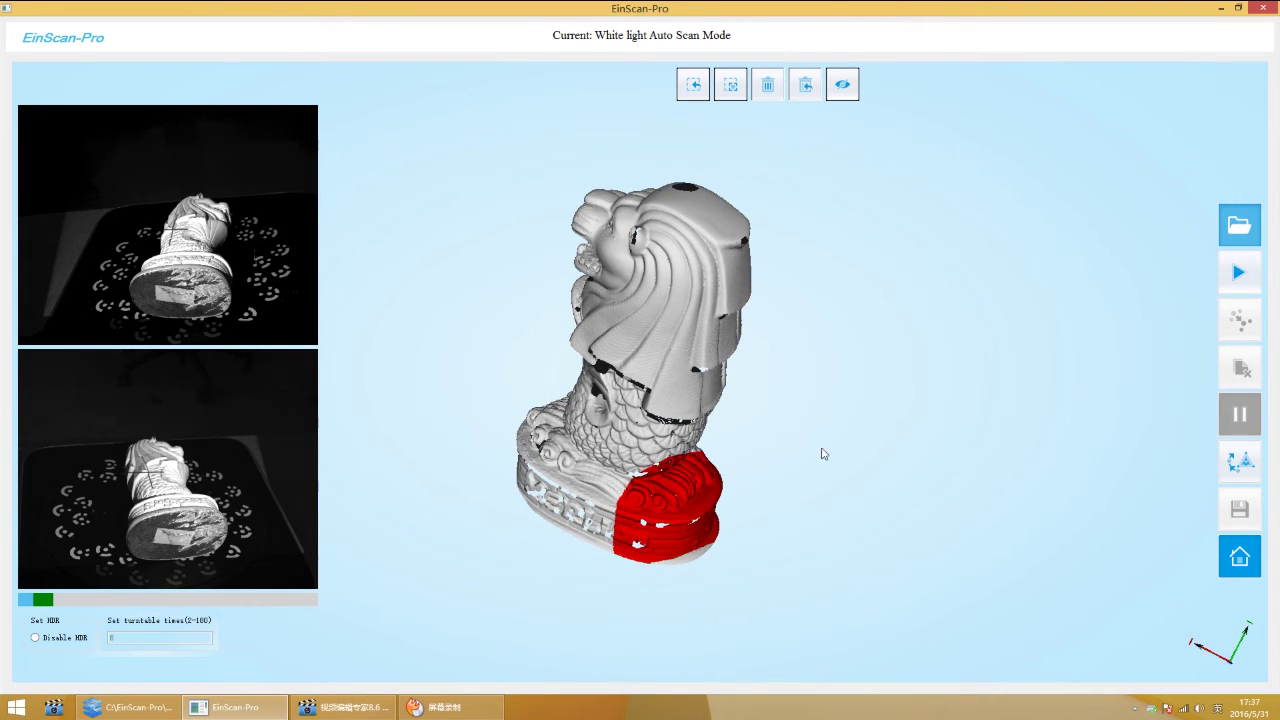
left_click(731, 87)
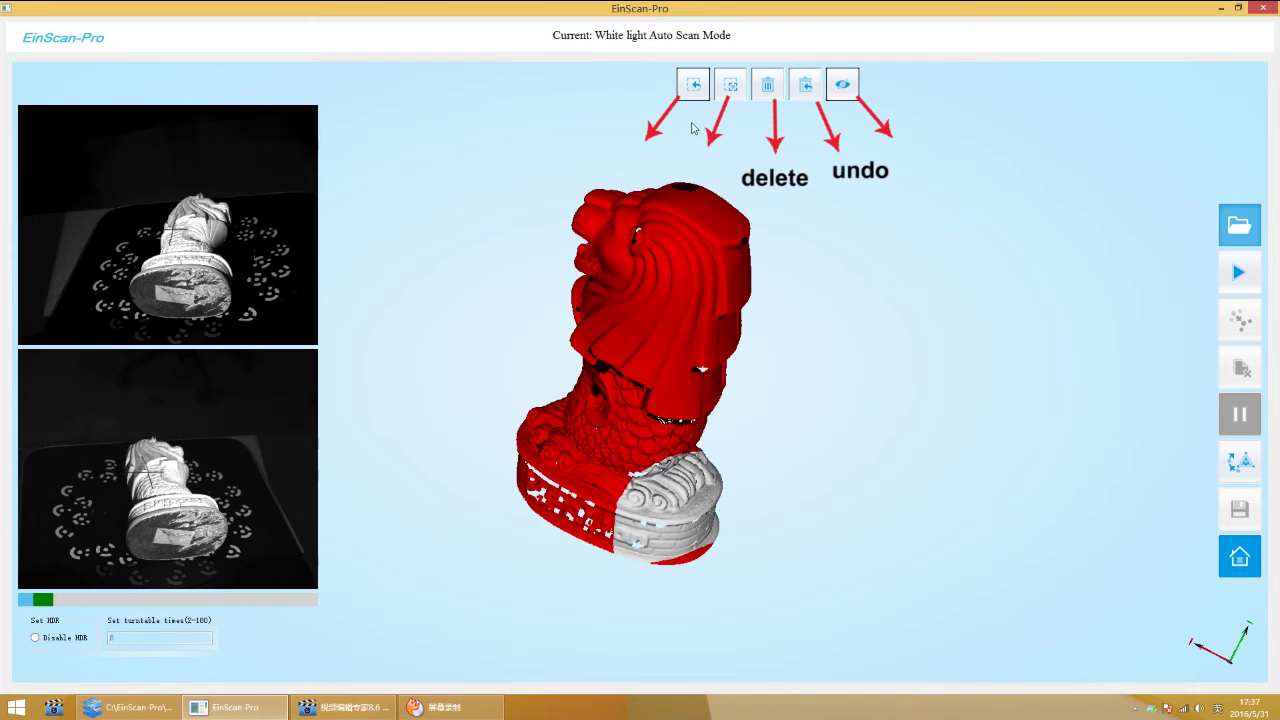
left_click(693, 87)
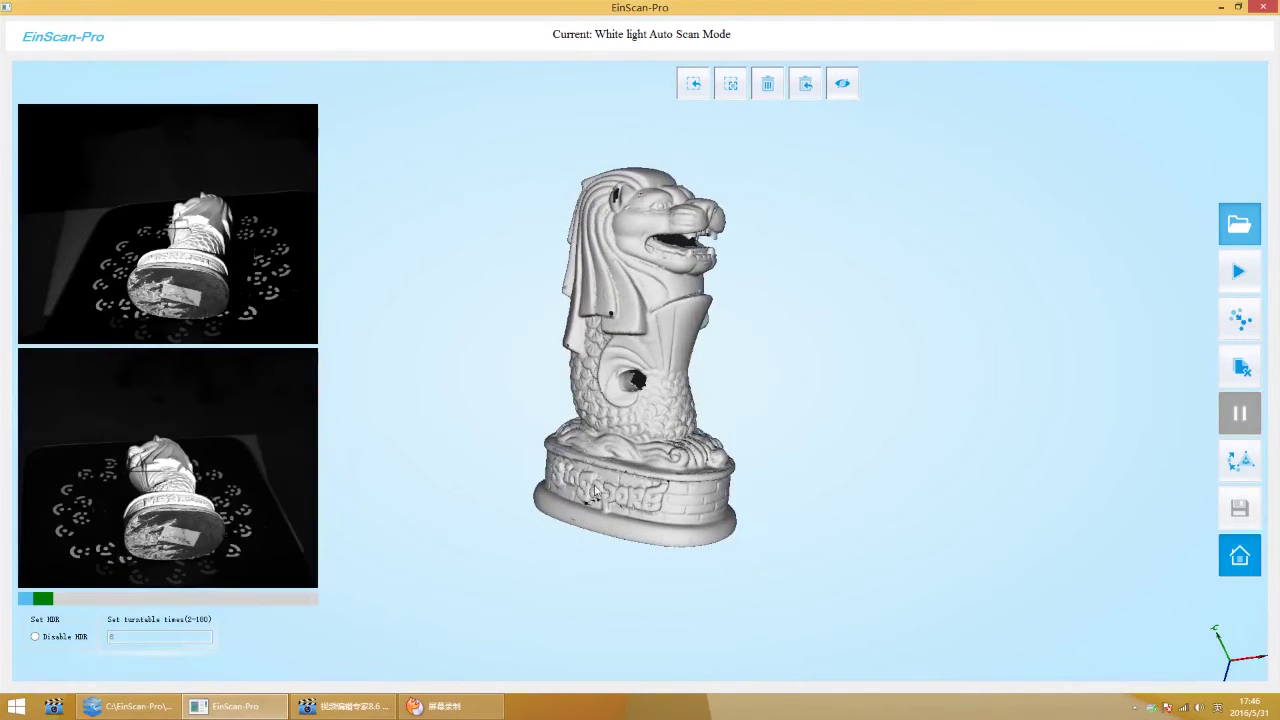
Rotate the cleaned Merlion to a front view and bring up the mesh type choice
mouse_move(668, 232)
left_mouse_down()
mouse_move(917, 320)
mouse_move(771, 471)
mouse_move(735, 383)
mouse_move(860, 320)
mouse_move(533, 455)
mouse_move(912, 407)
mouse_move(705, 420)
mouse_move(763, 420)
mouse_move(826, 331)
mouse_move(823, 374)
mouse_move(908, 403)
left_mouse_up()
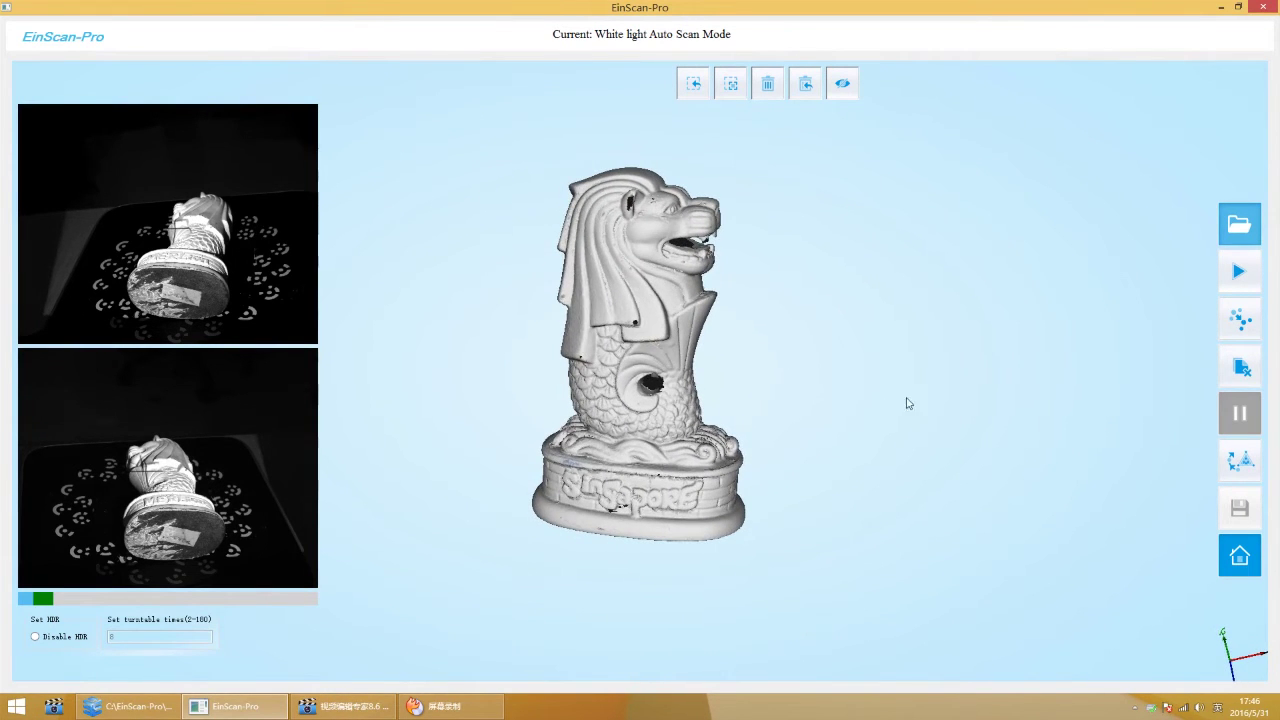
left_click(1240, 462)
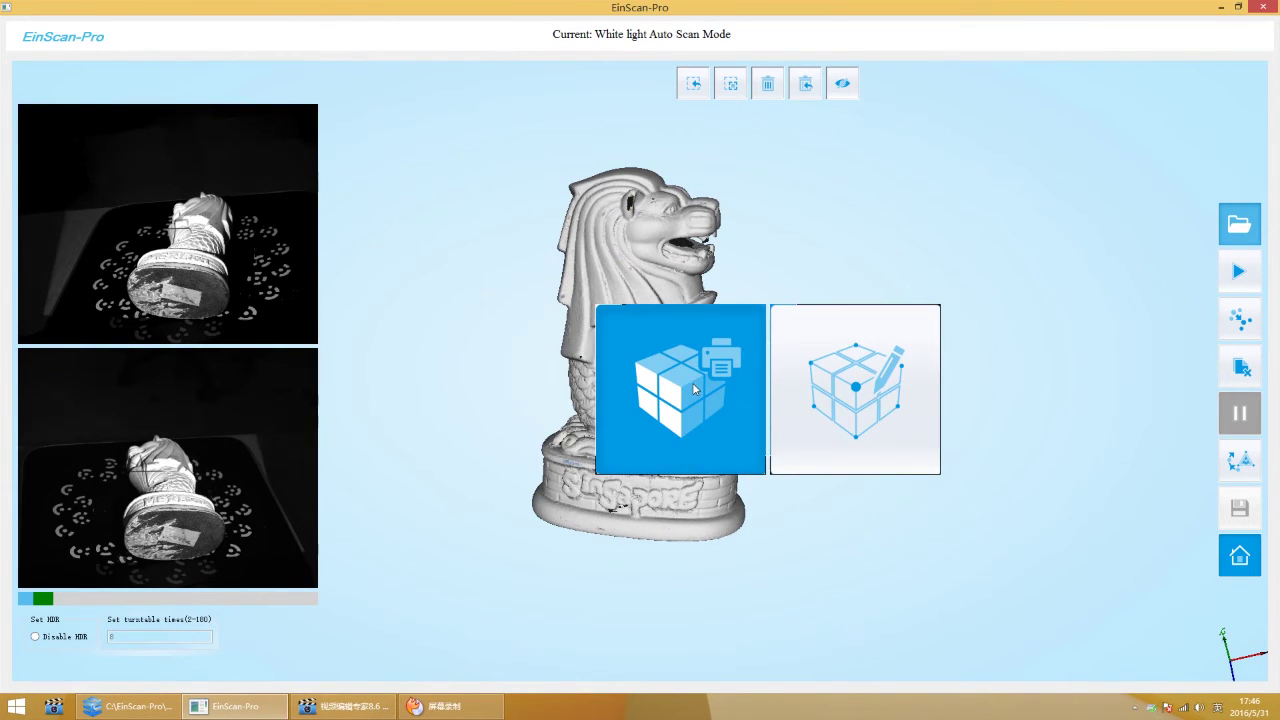
Choose the editable (unwatertight) mesh type to start meshing the Merlion scan
left_click(859, 403)
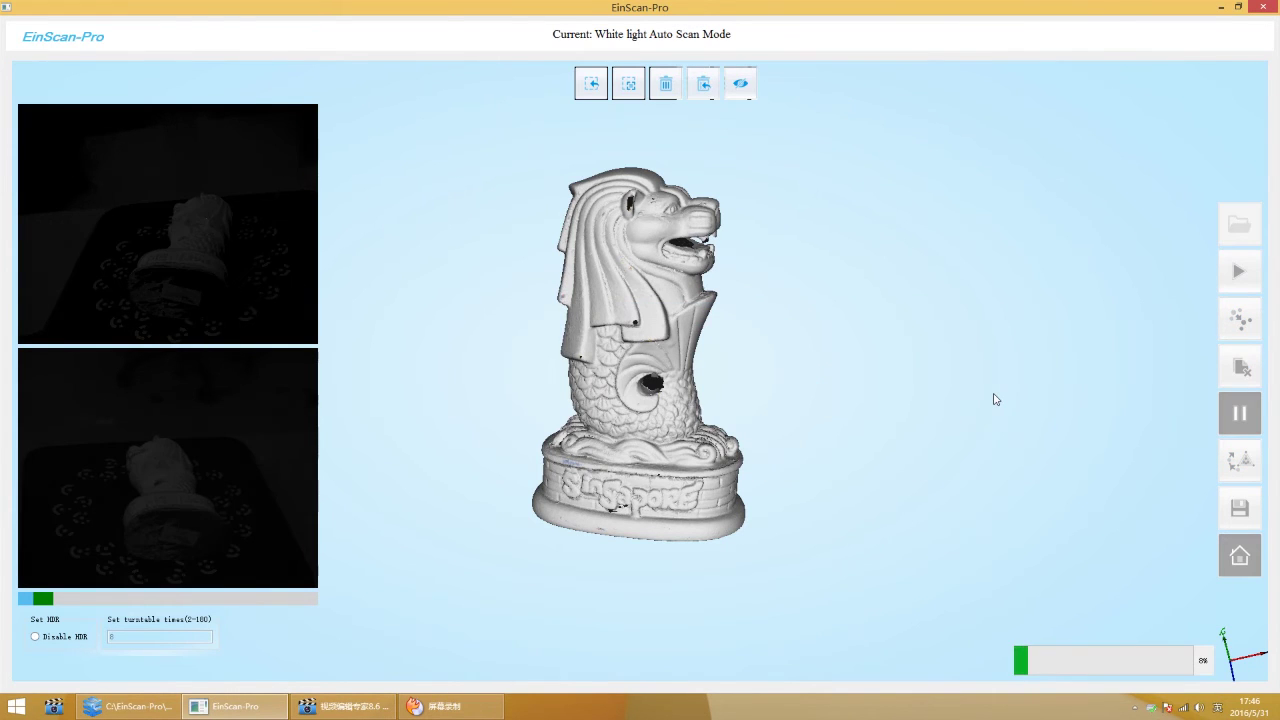